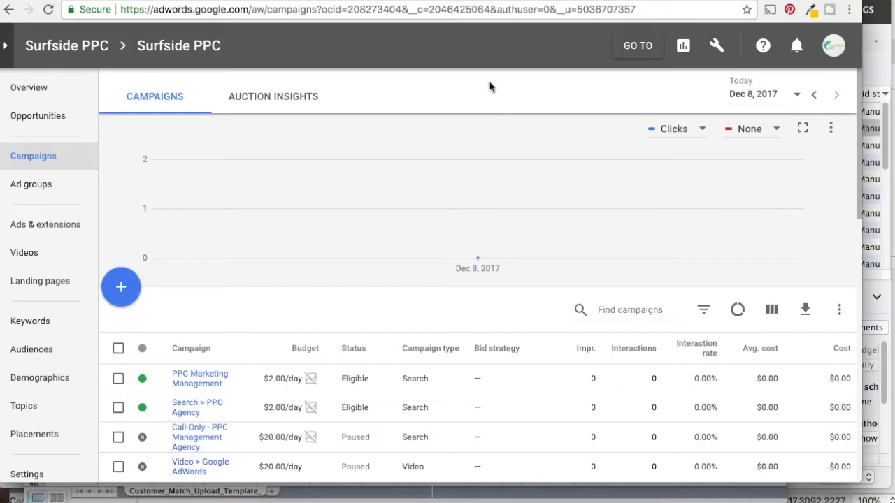
# Open the Search > PPC Agency campaign's PPC Agency ad group and show its sitelink extensions
pyautogui.click(281, 2)
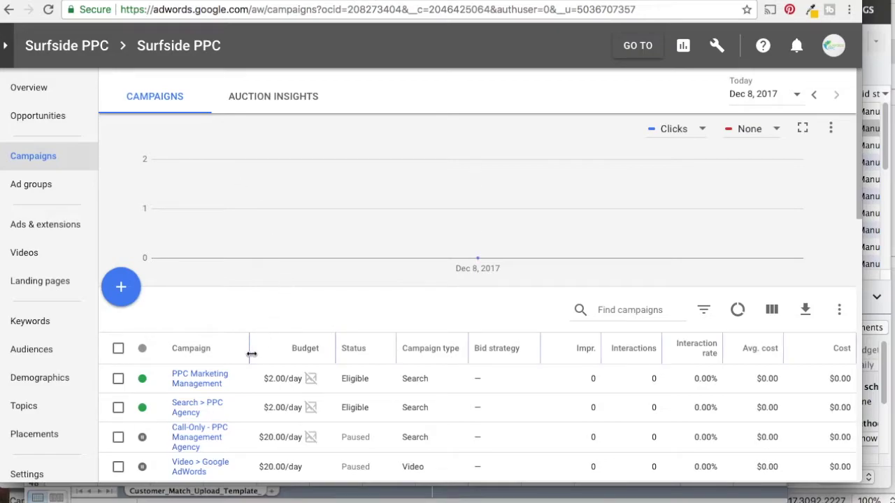
pyautogui.scroll(-1, 251, 357)
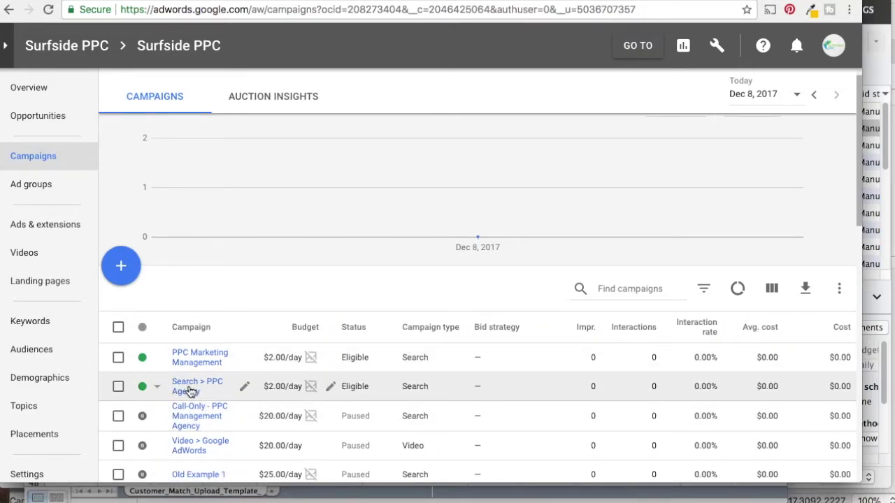
pyautogui.click(188, 386)
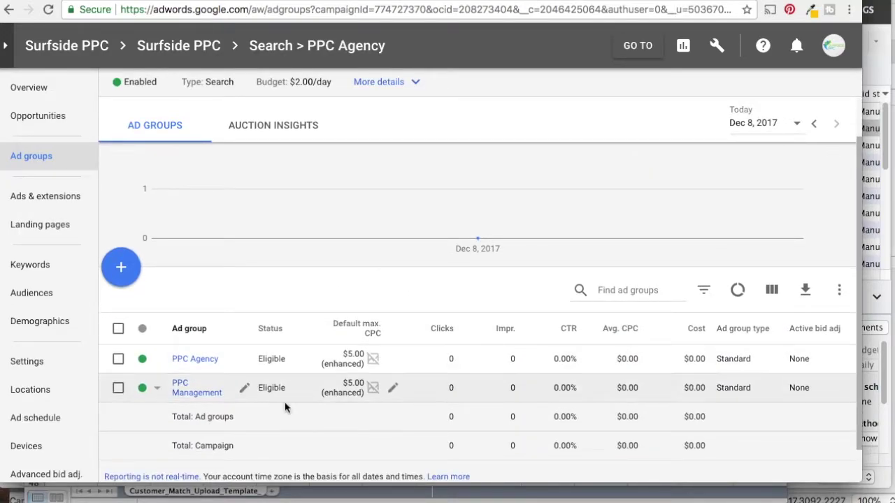
pyautogui.click(194, 359)
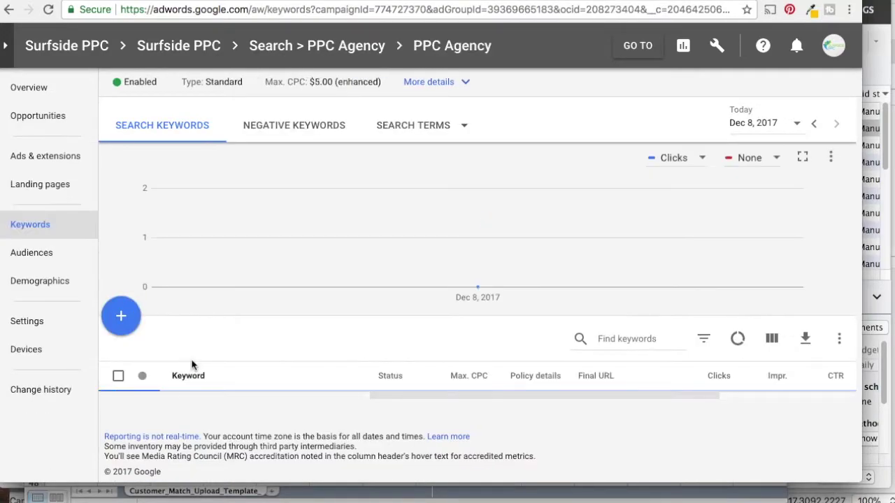
pyautogui.scroll(-3, 273, 327)
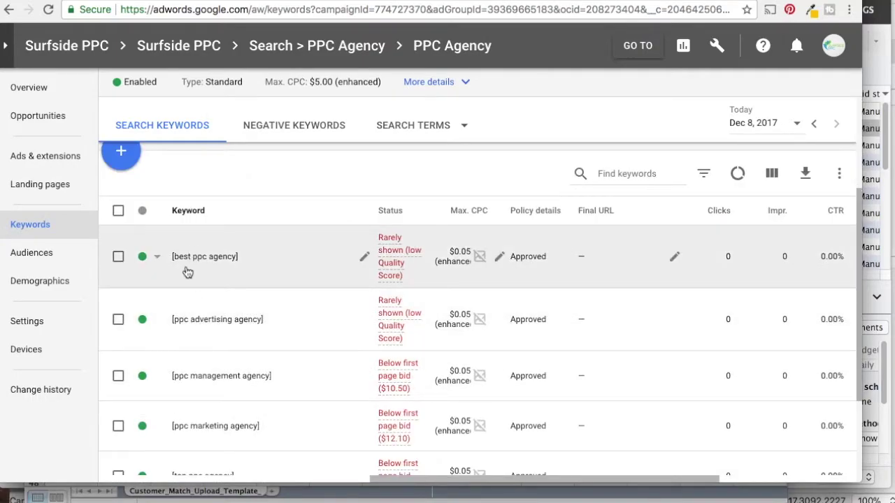
pyautogui.click(57, 162)
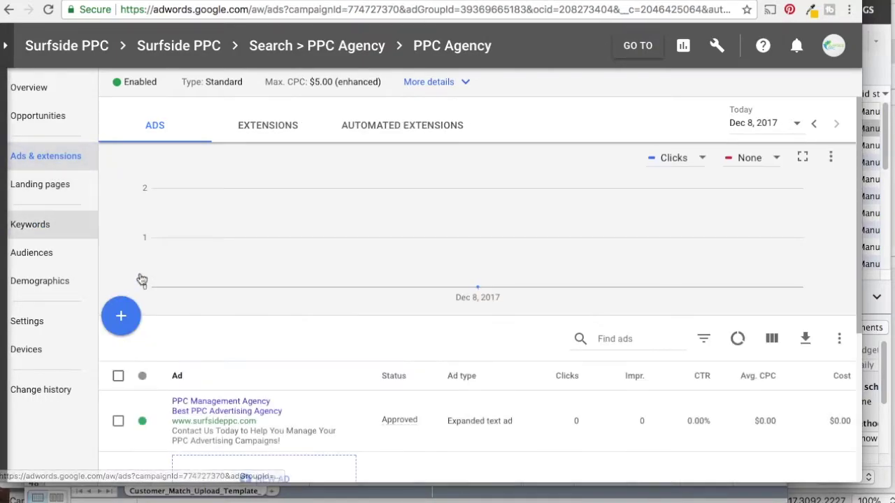
pyautogui.click(247, 127)
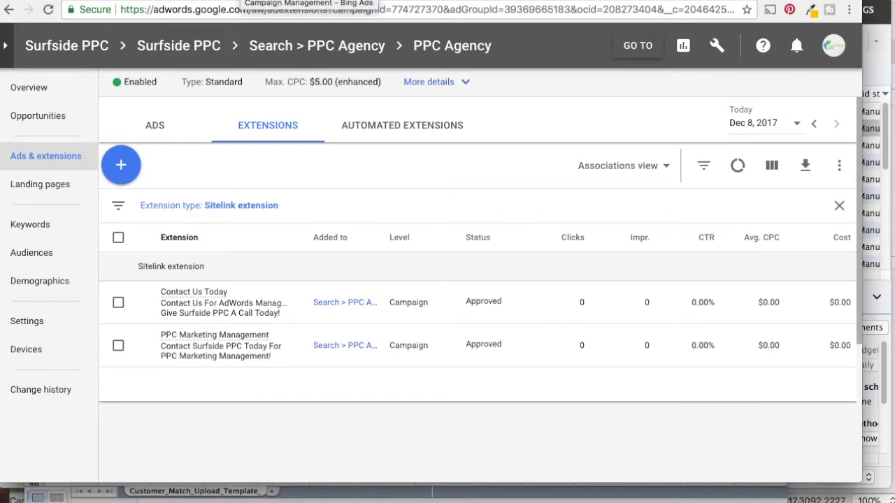
# Switch to the Campaign Management - Bing Ads tab to view its campaign list
pyautogui.click(308, 1)
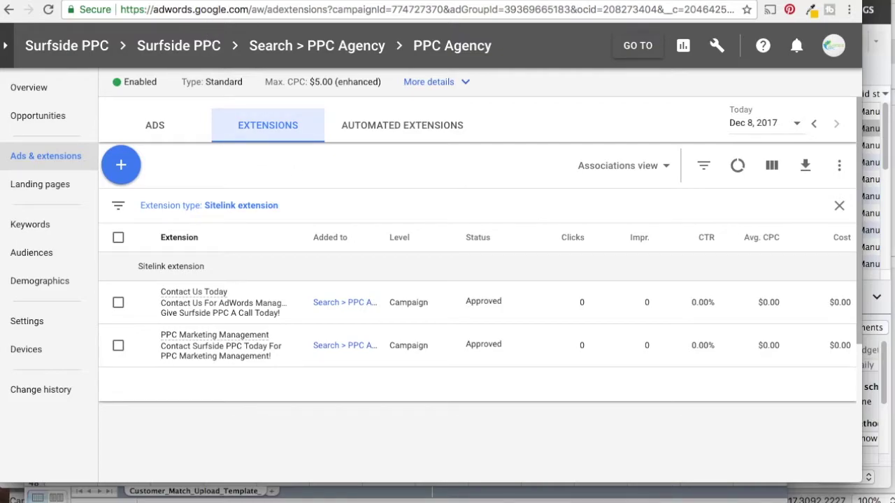
pyautogui.click(222, 1)
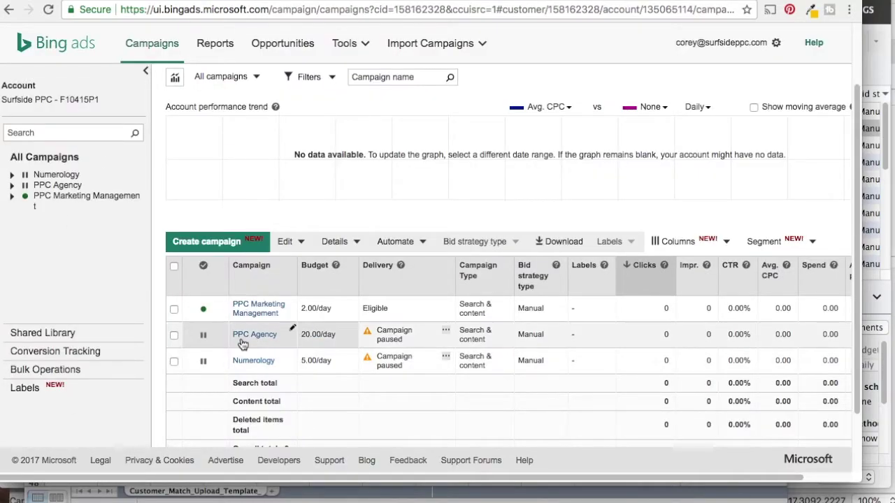
# Glance back at AdWords, return to Bing Ads campaigns, and open the Import Campaigns options
pyautogui.click(135, 2)
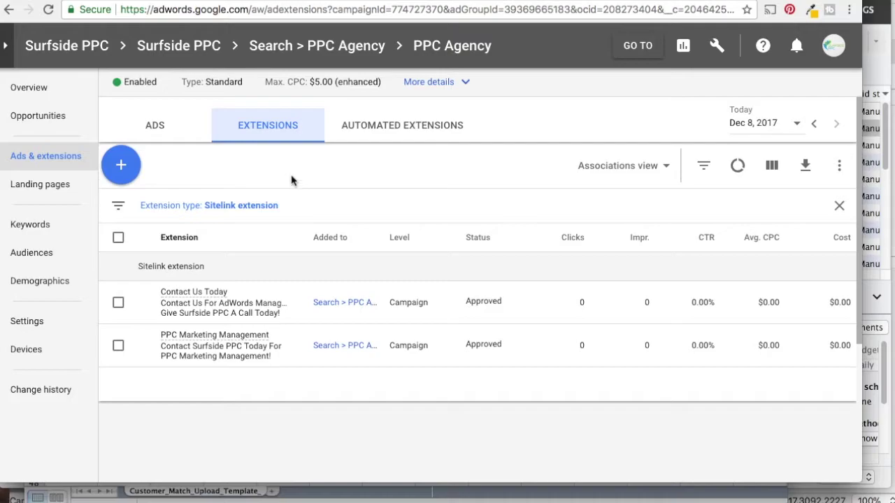
pyautogui.click(258, 3)
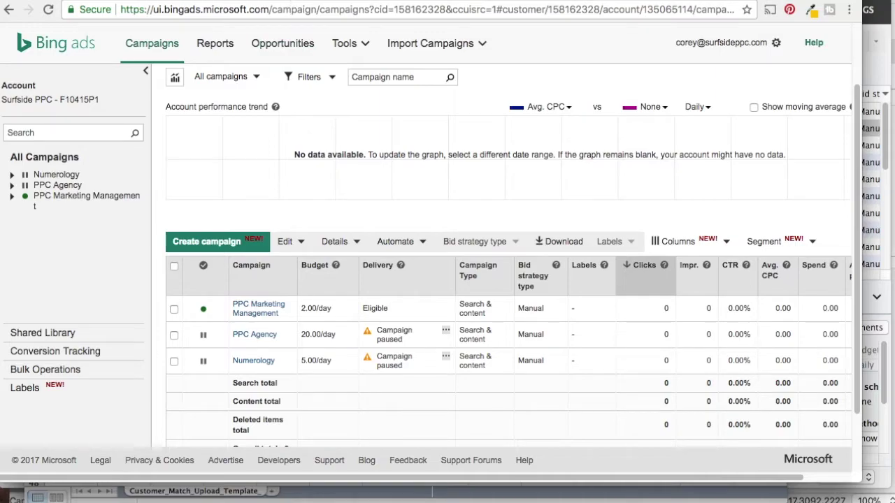
pyautogui.click(476, 47)
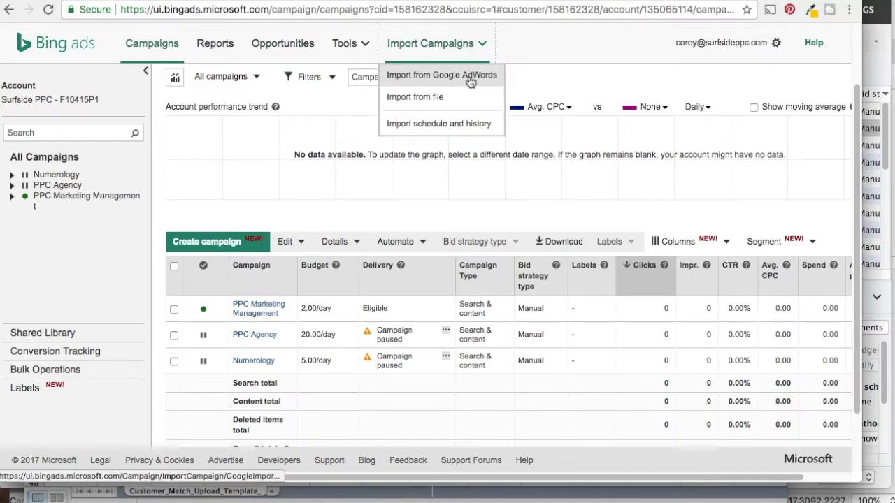
# Start an Import from Google AdWords with the signed-in account, choosing only Search > PPC Agency
pyautogui.click(471, 80)
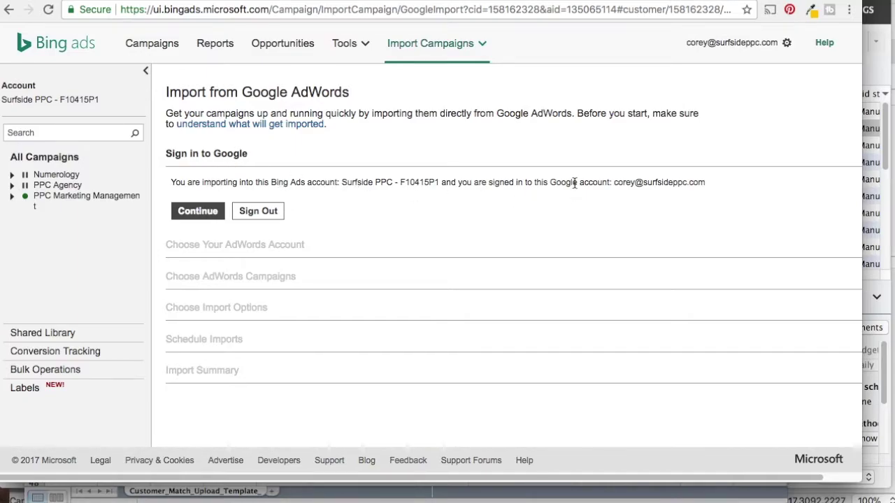
pyautogui.click(199, 212)
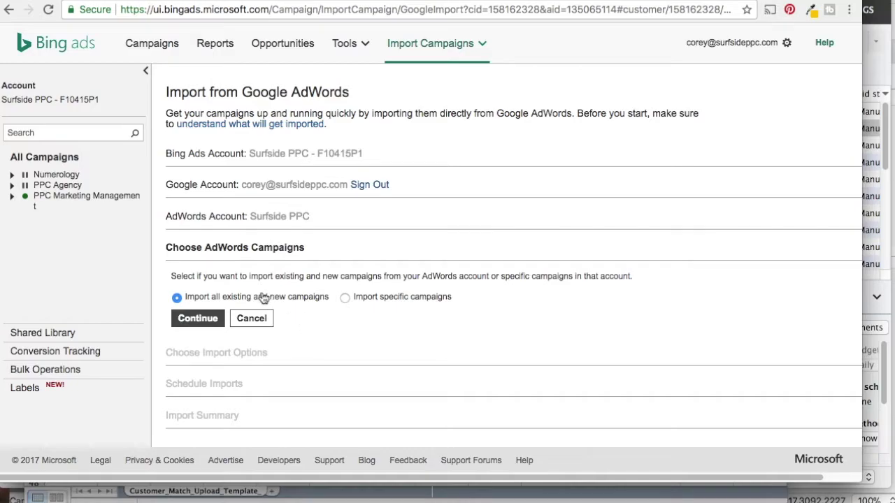
pyautogui.click(345, 299)
pyautogui.scroll(-3, 479, 293)
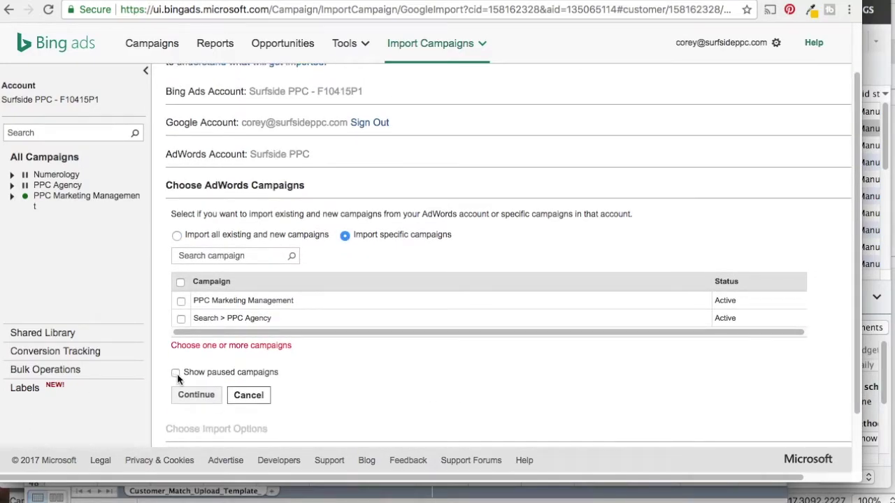
pyautogui.click(181, 319)
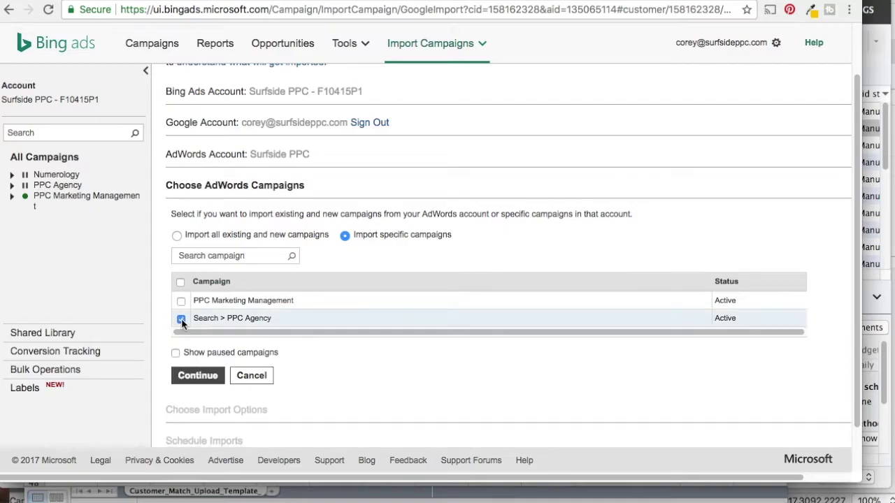
pyautogui.click(209, 378)
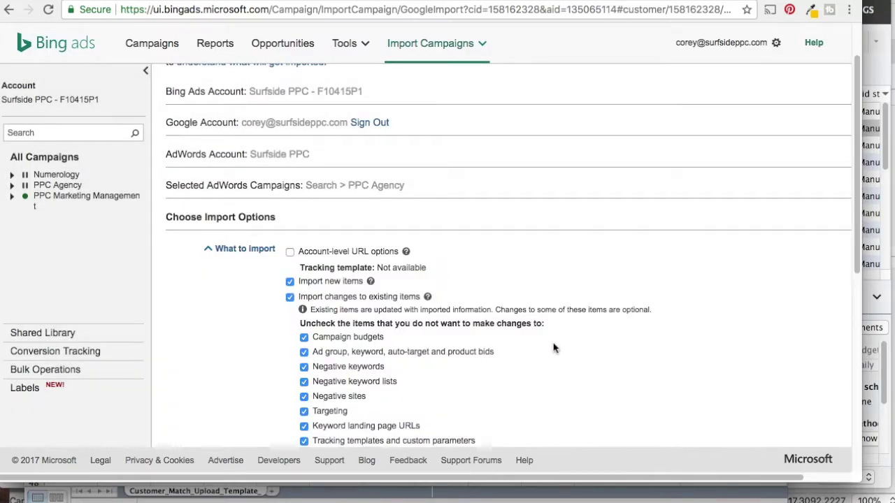
# Tick Import new items, Import changes to existing items, and both bid and budget minimum boxes
pyautogui.scroll(-1, 560, 333)
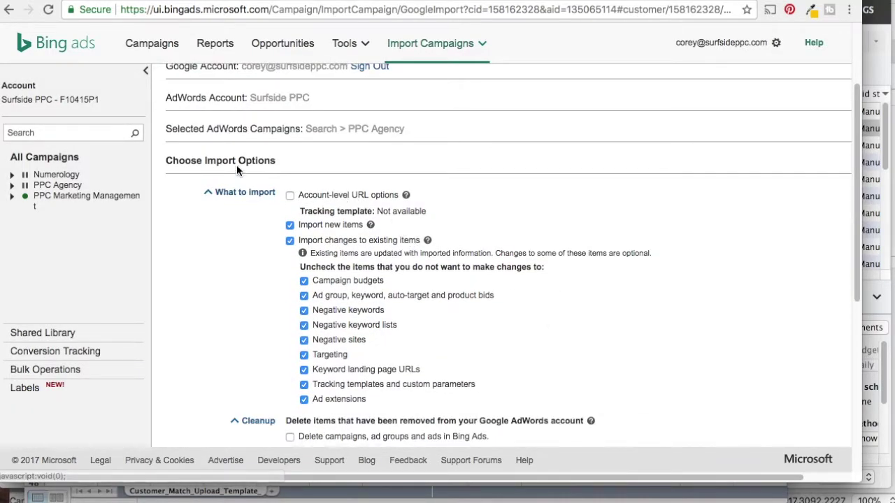
pyautogui.scroll(-5, 200, 235)
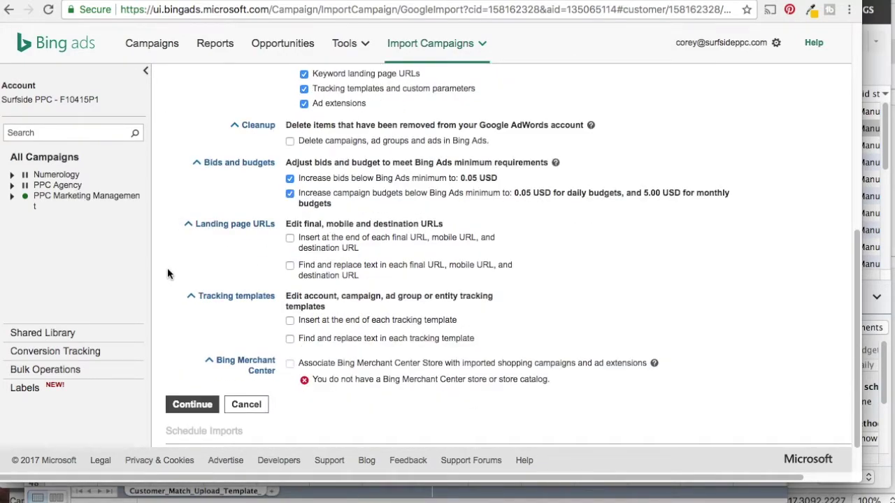
pyautogui.scroll(3, 181, 240)
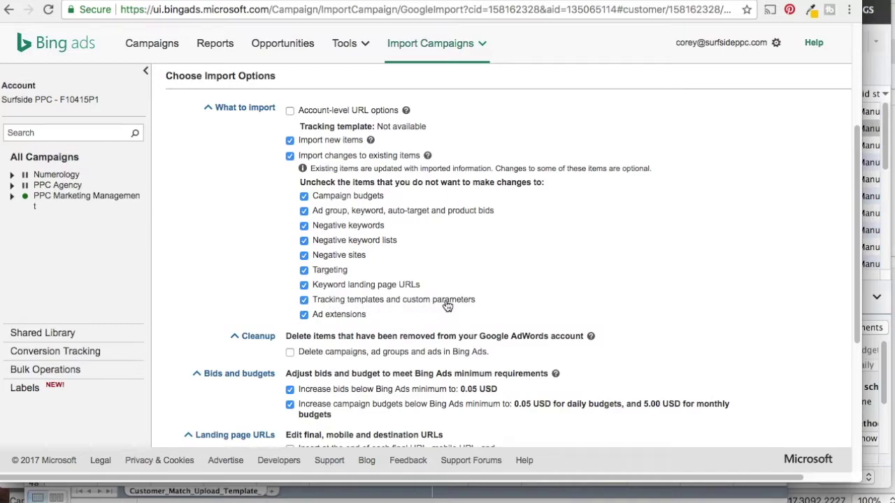
pyautogui.scroll(-3, 194, 228)
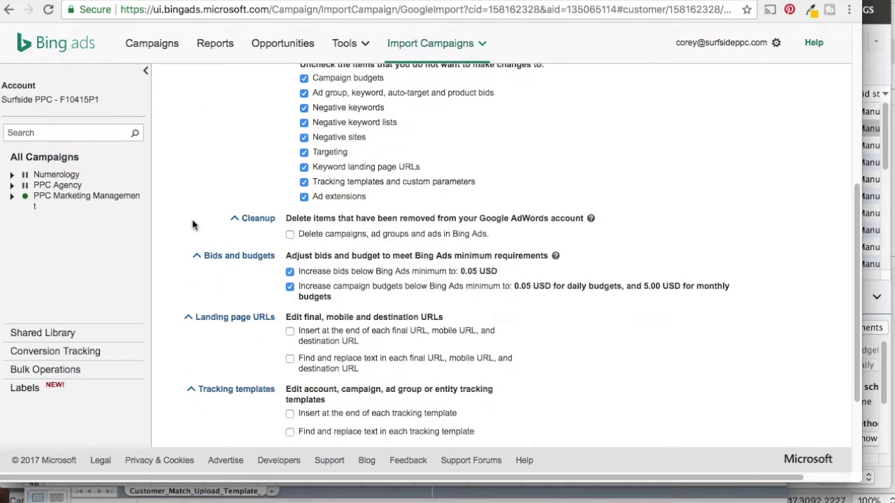
pyautogui.scroll(-1, 177, 175)
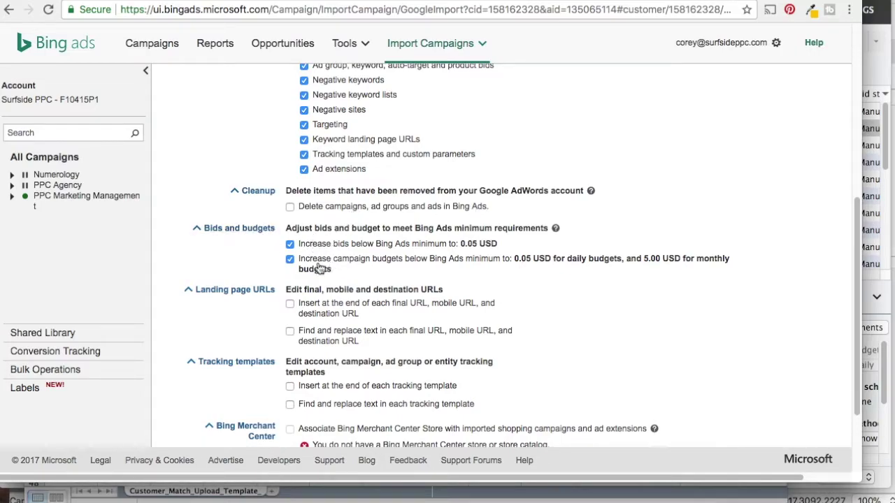
pyautogui.scroll(-3, 324, 268)
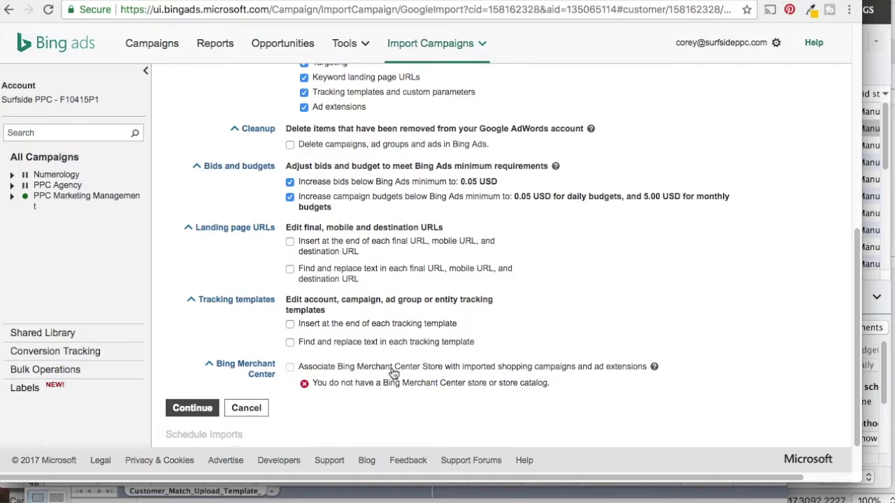
pyautogui.scroll(4, 263, 271)
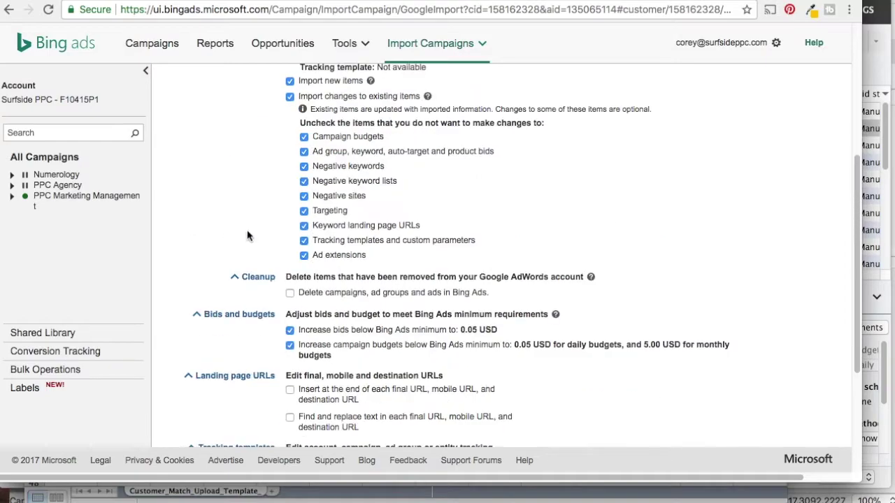
pyautogui.scroll(-4, 246, 230)
# Confirm the import options and try a daily import schedule at 6 AM
pyautogui.click(192, 383)
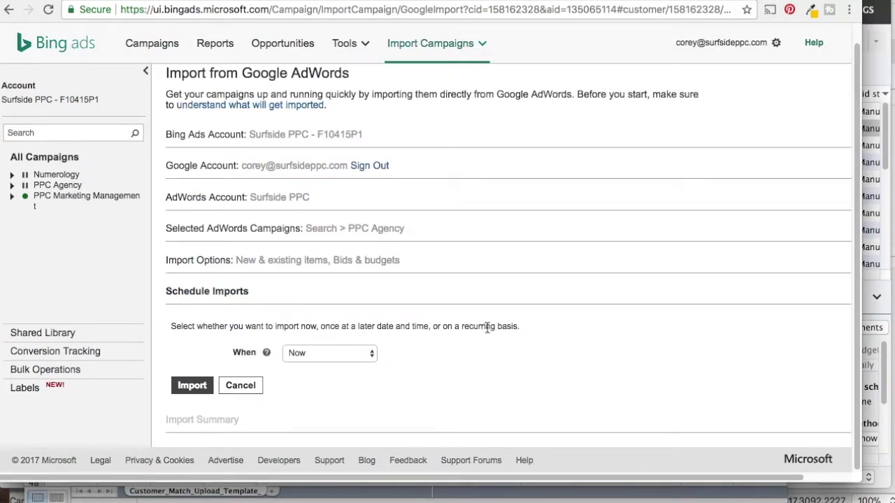
pyautogui.click(338, 356)
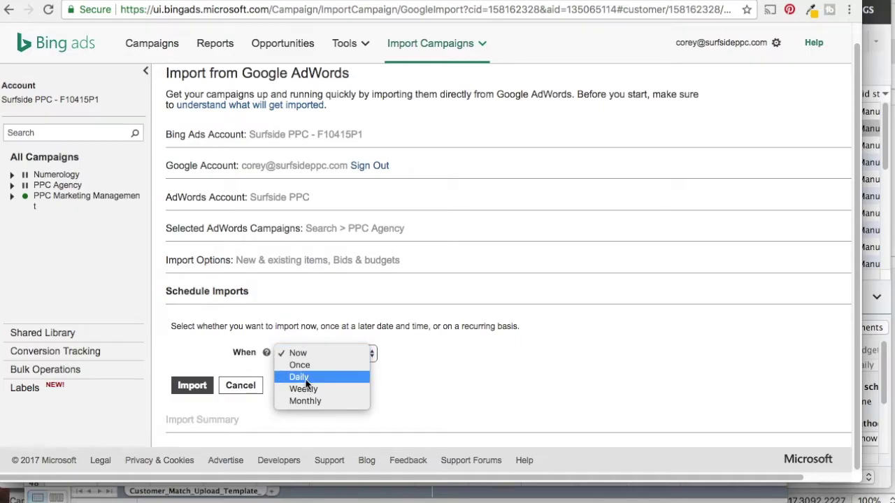
pyautogui.click(305, 378)
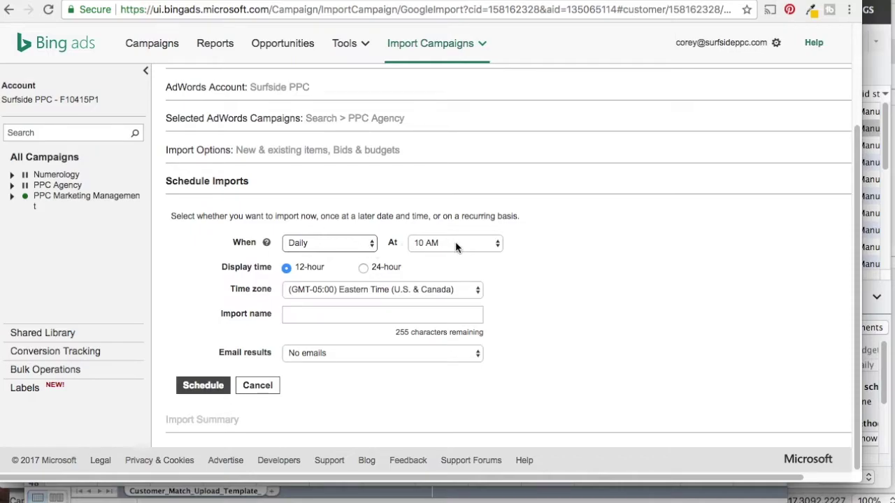
pyautogui.click(363, 267)
pyautogui.click(285, 268)
pyautogui.click(454, 243)
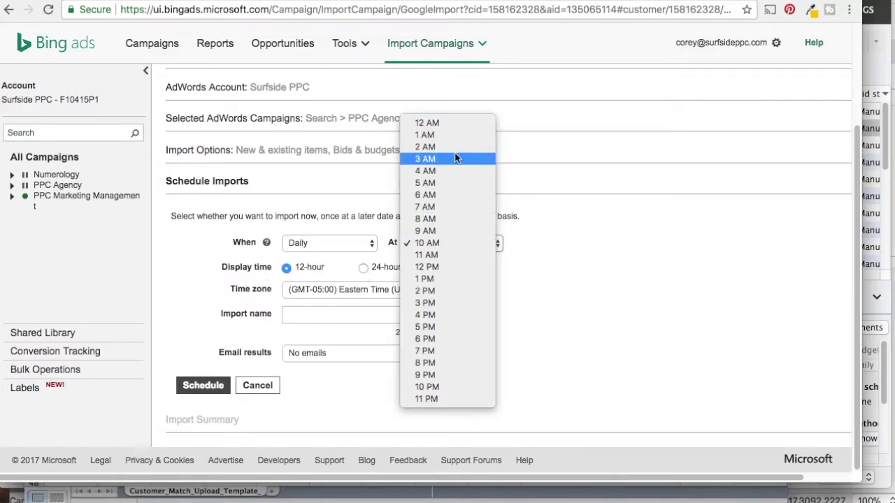
pyautogui.click(447, 196)
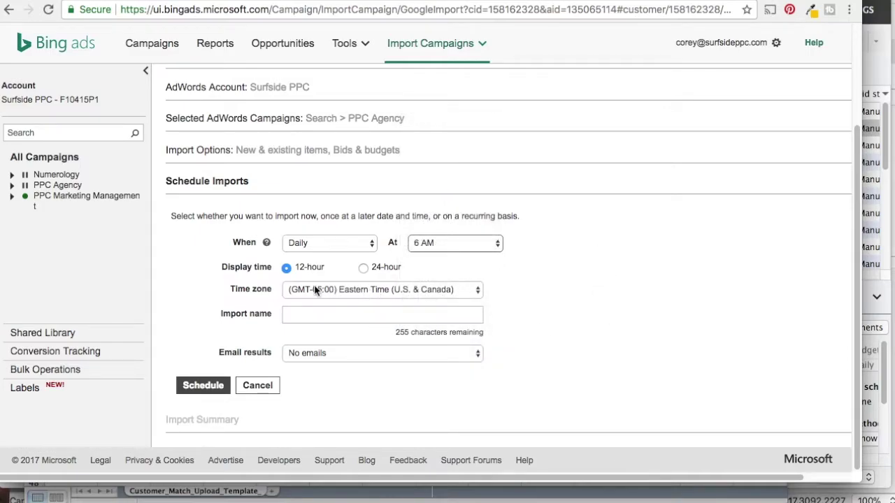
# Name the import 'Google AdWords Auto Import Search > PPC Agency' and email results every run
pyautogui.click(313, 310)
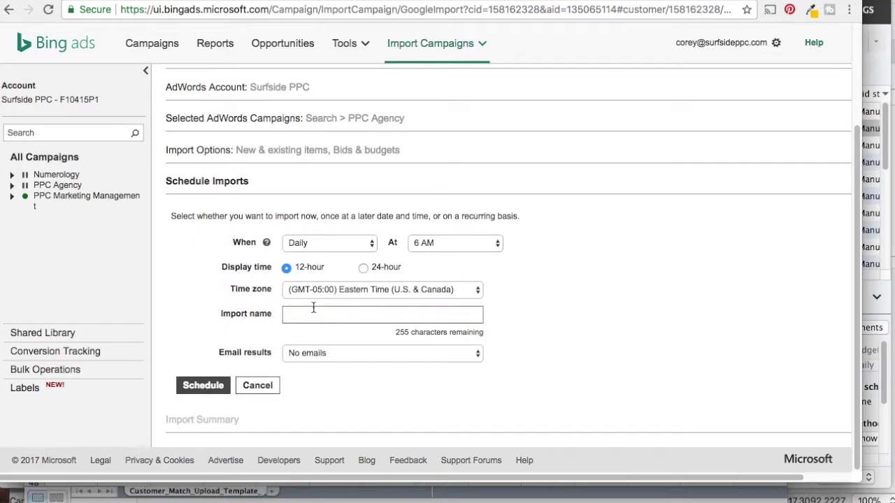
pyautogui.write('Google AdWords Auto Import Search > PPC Agency')
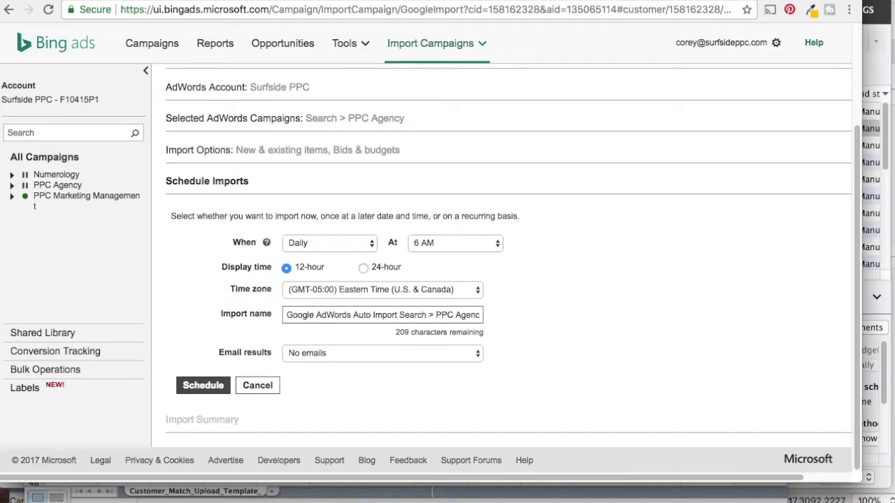
pyautogui.click(366, 355)
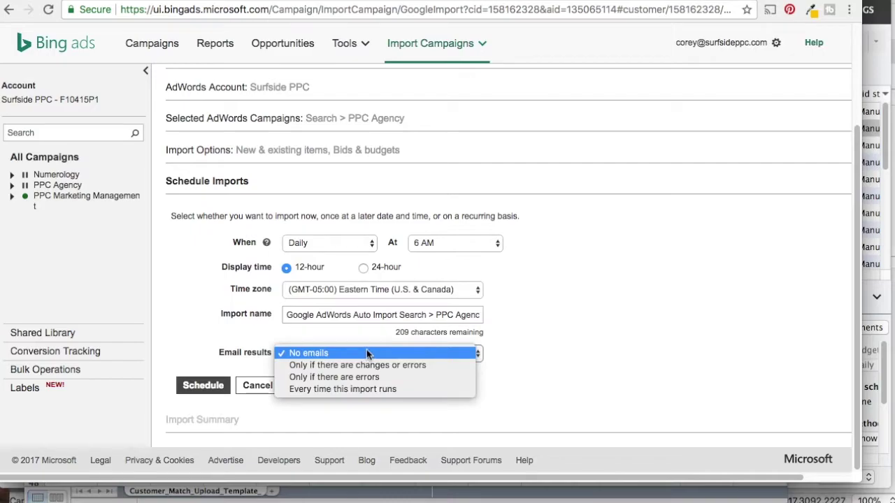
pyautogui.click(355, 389)
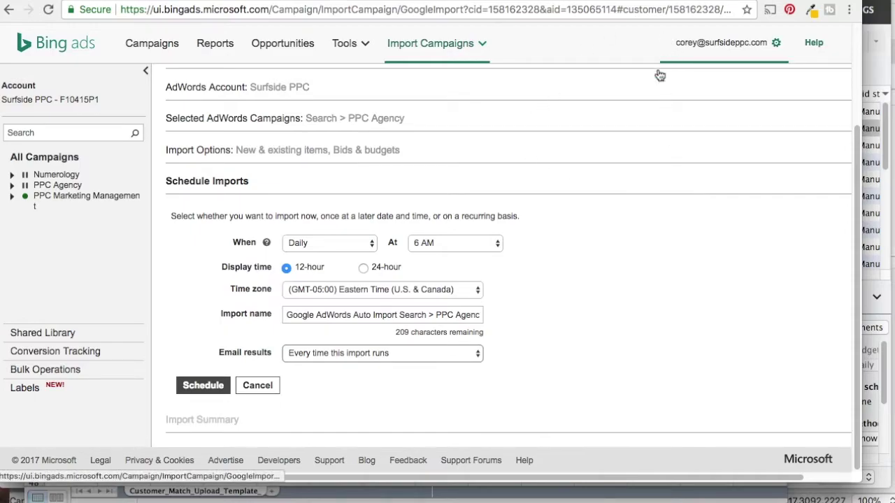
# Set the import to run Now instead of on a schedule and start it
pyautogui.click(318, 252)
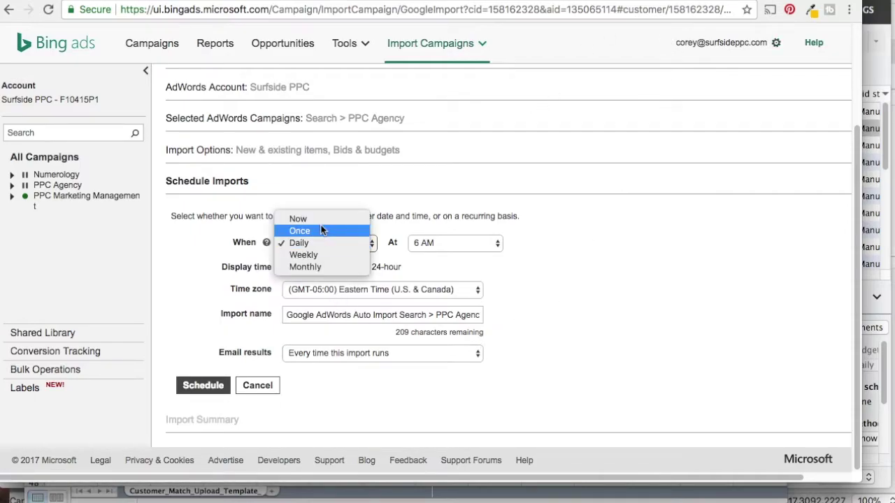
pyautogui.click(307, 231)
pyautogui.click(313, 248)
pyautogui.click(316, 231)
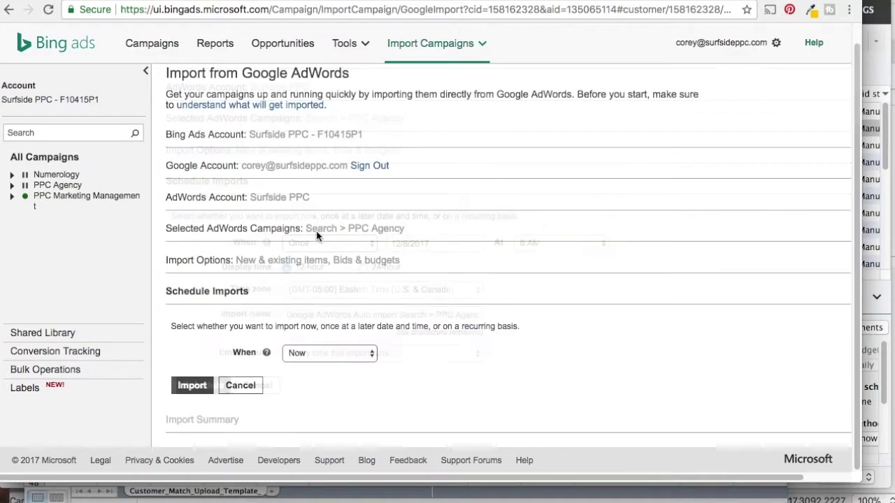
pyautogui.click(308, 355)
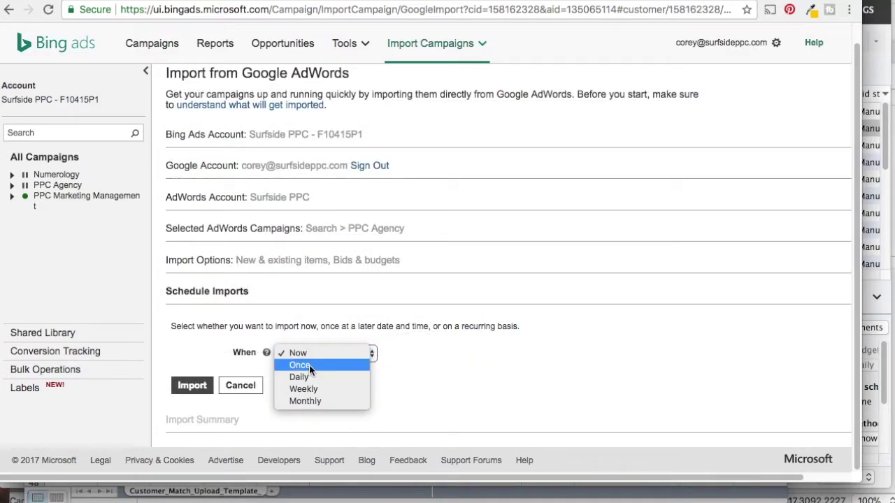
pyautogui.click(312, 355)
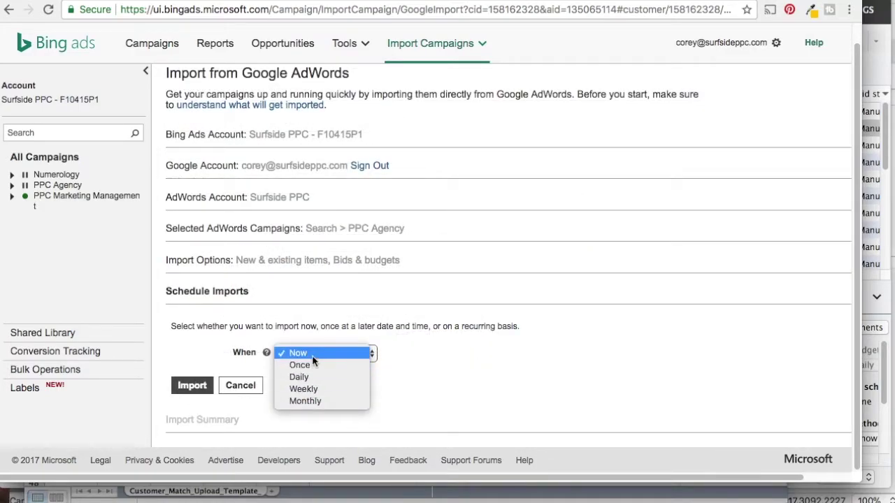
pyautogui.click(189, 390)
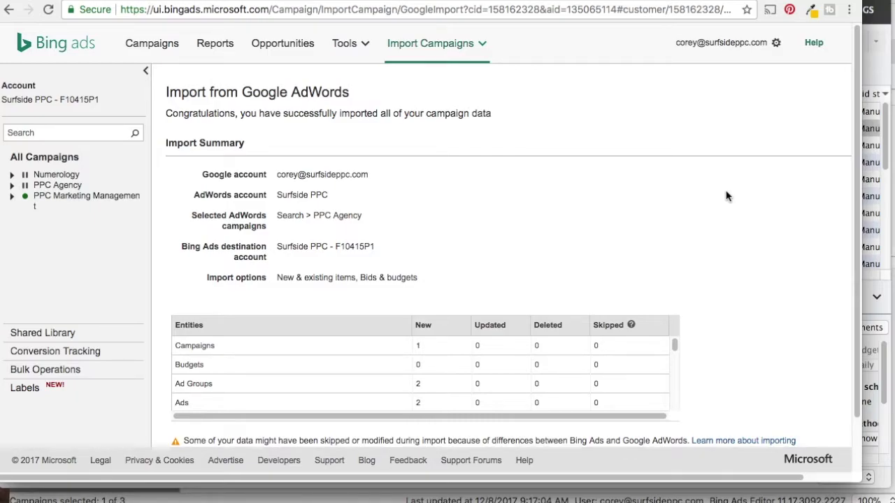
# Scroll through the Import Summary and open the campaigns brought in by this import
pyautogui.scroll(-2, 713, 220)
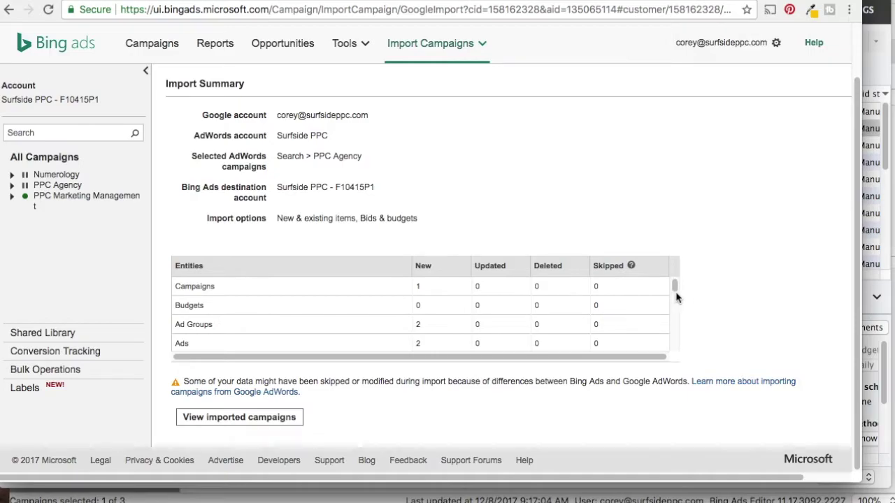
pyautogui.moveTo(674, 286); pyautogui.dragTo(675, 344)
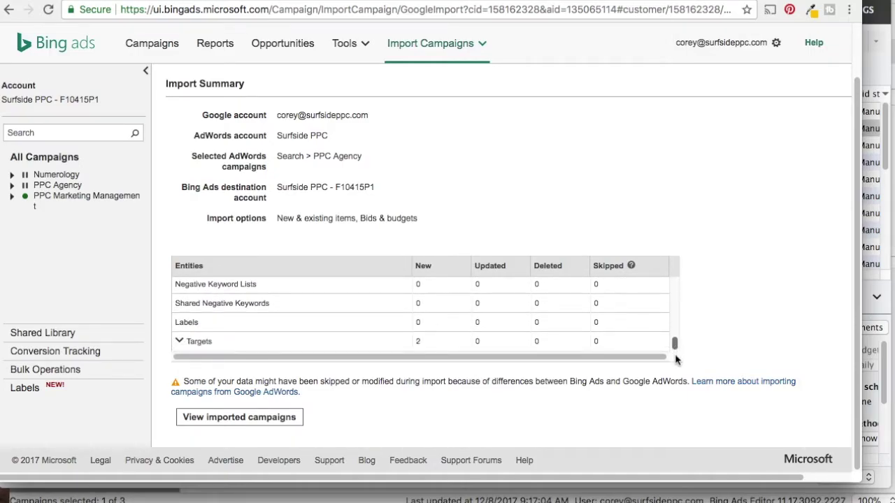
pyautogui.click(216, 418)
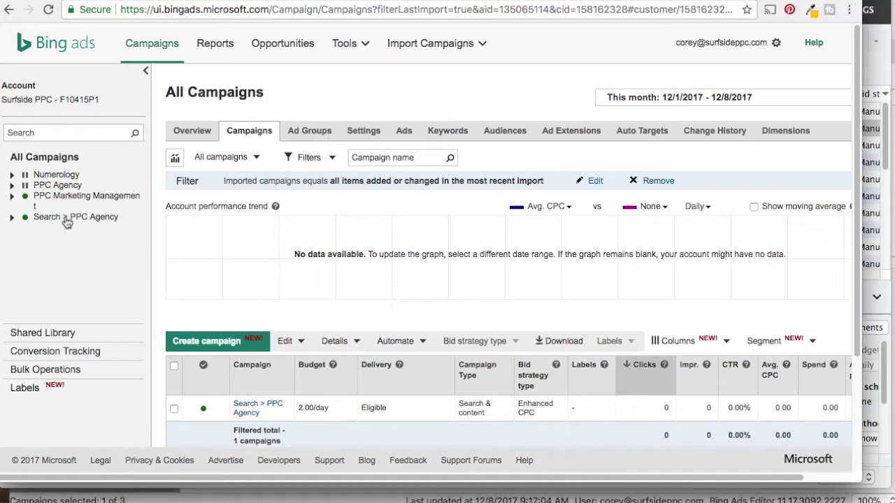
# Open the imported Search > PPC Agency campaign and its PPC Agency ad group in Bing Ads
pyautogui.scroll(-1, 372, 283)
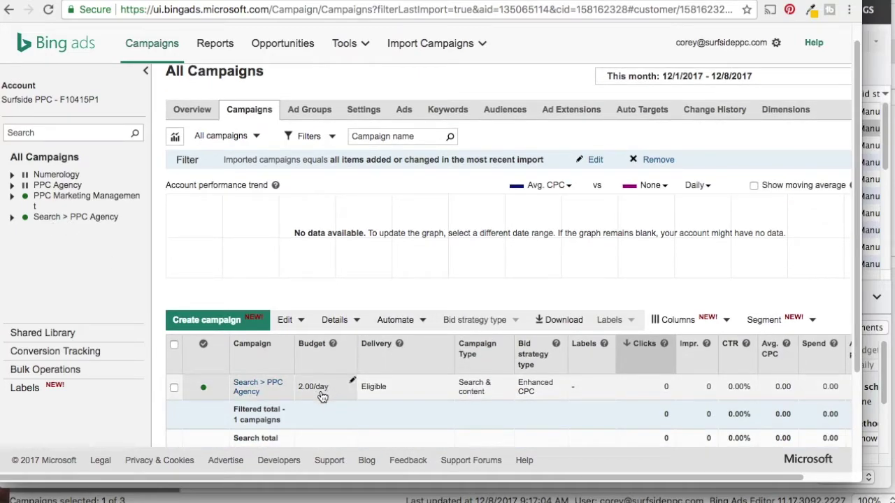
pyautogui.click(245, 388)
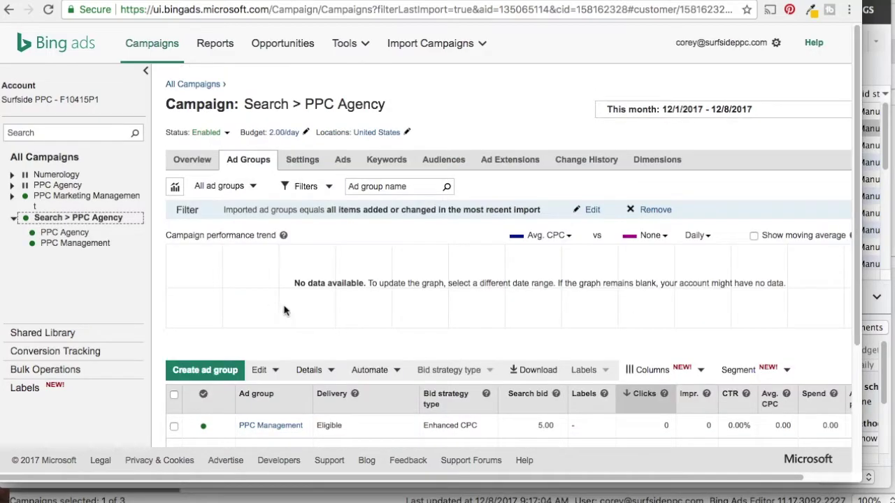
pyautogui.scroll(-3, 402, 297)
pyautogui.scroll(-1, 403, 297)
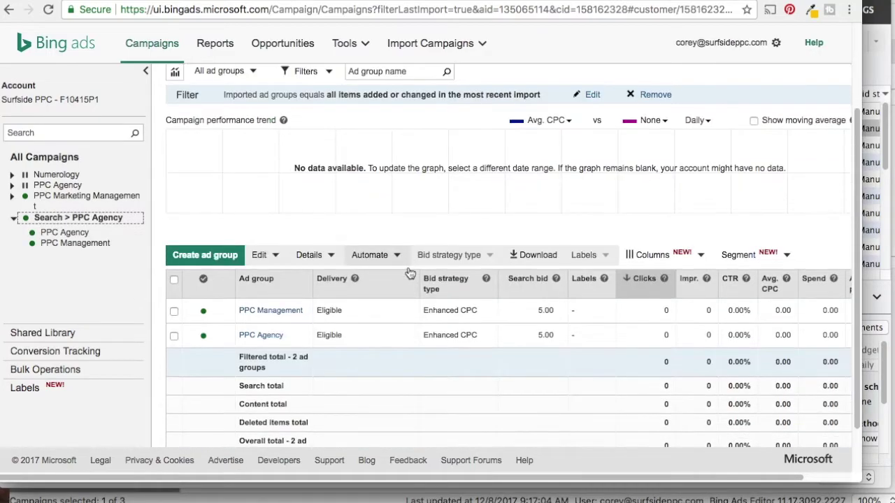
pyautogui.click(260, 335)
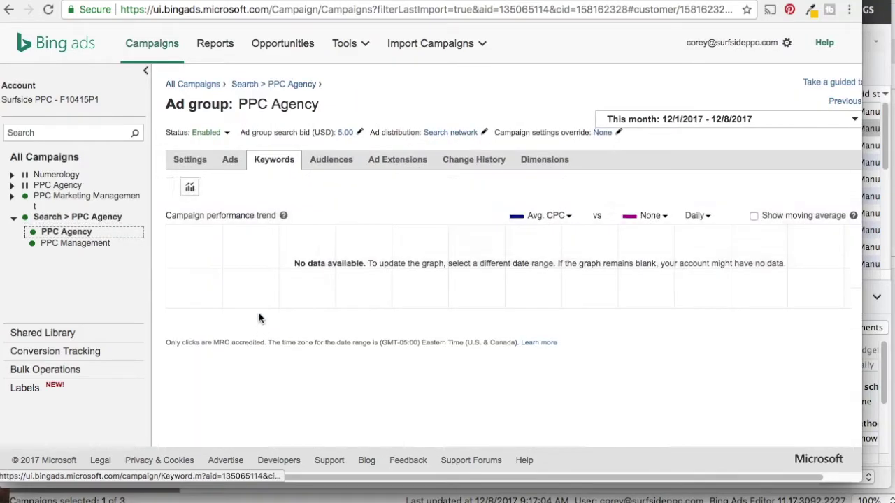
pyautogui.scroll(-3, 233, 123)
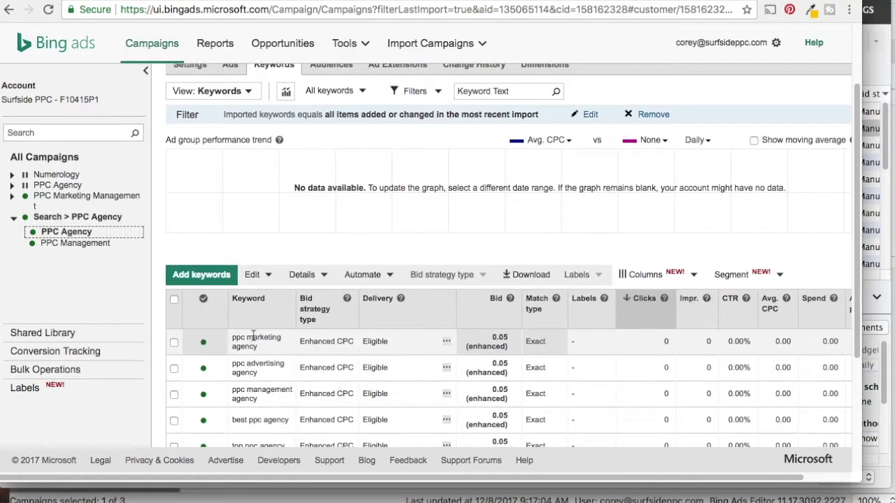
pyautogui.scroll(1, 233, 123)
# View the ad group's ads, open the Import Campaigns options, then switch to AdWords Editor
pyautogui.click(230, 96)
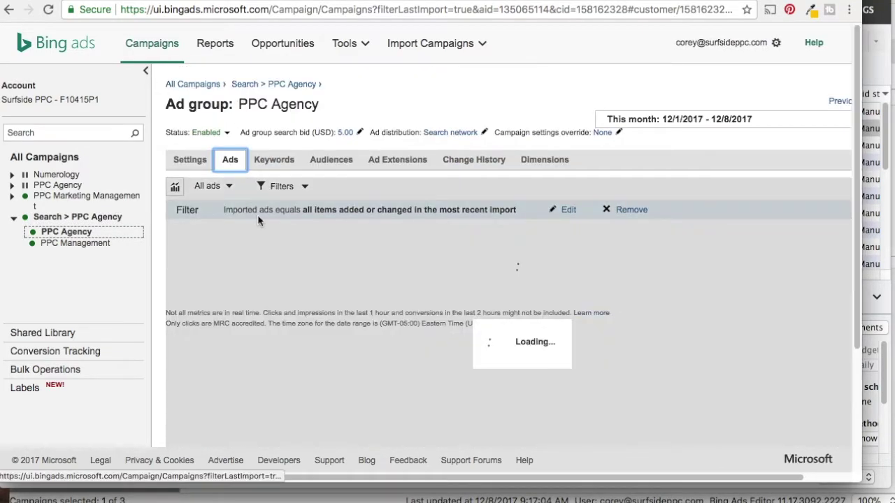
pyautogui.scroll(-1, 328, 354)
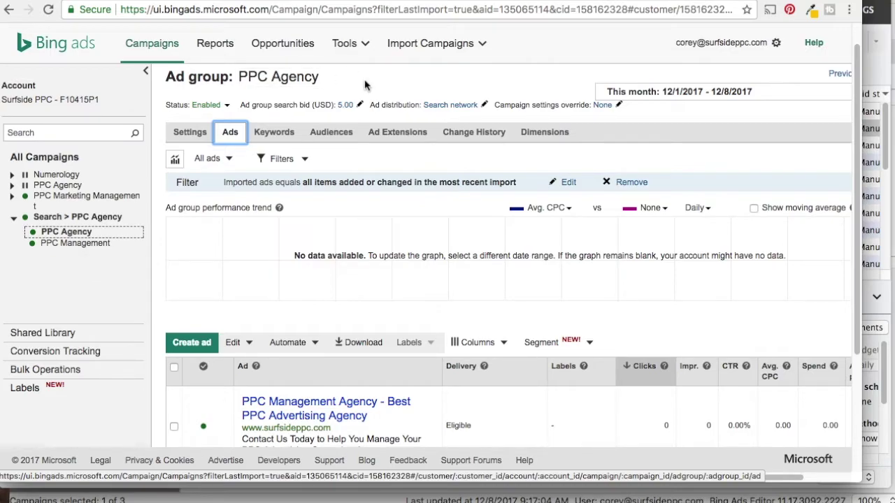
pyautogui.click(416, 49)
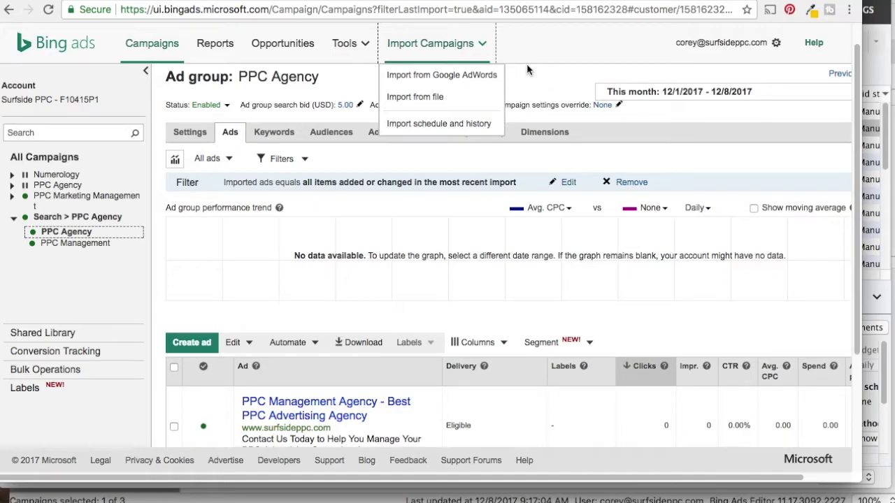
pyautogui.press('super+Tab')
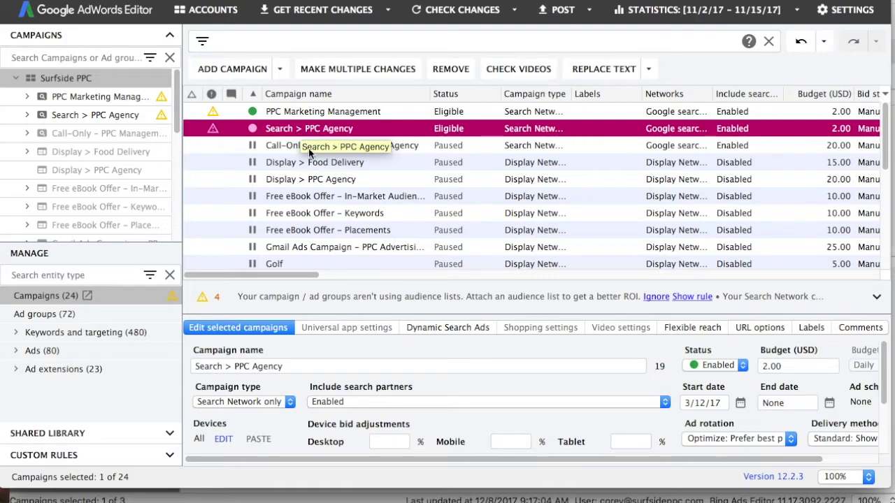
# Export selected campaign Search > PPC Agency as a CSV in Documents and dismiss the export summary
pyautogui.click(318, 196)
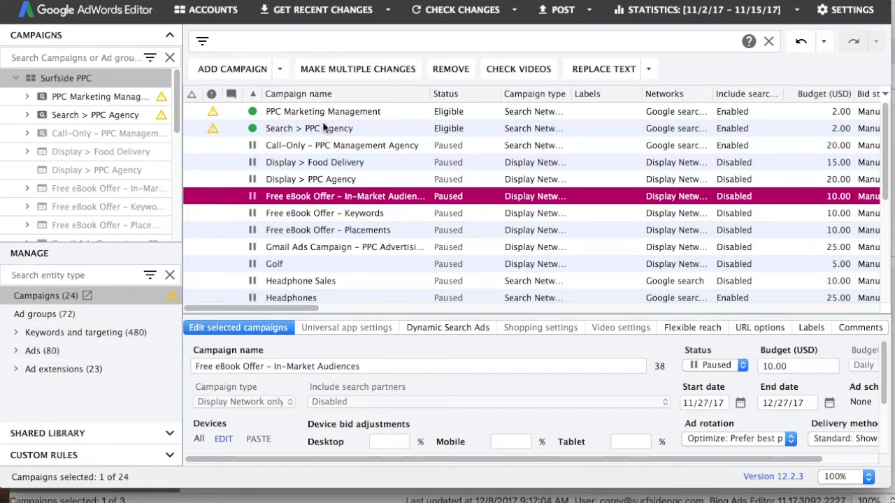
pyautogui.click(279, 129)
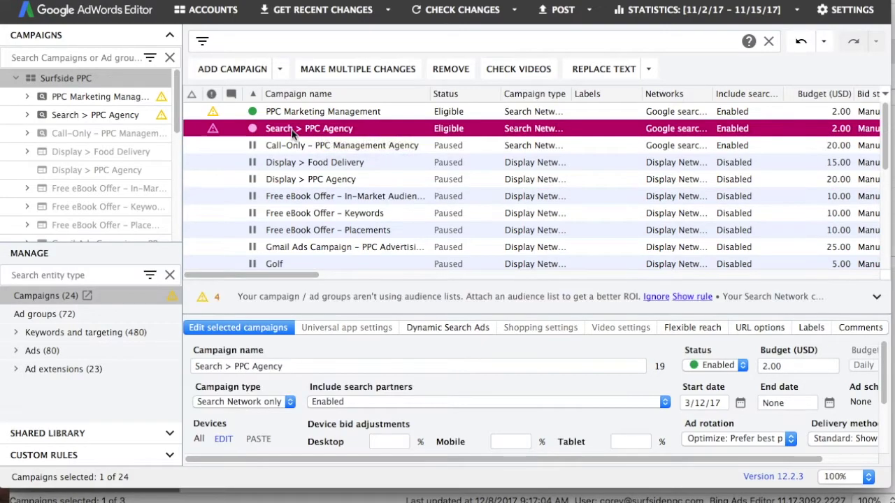
pyautogui.click(172, 0)
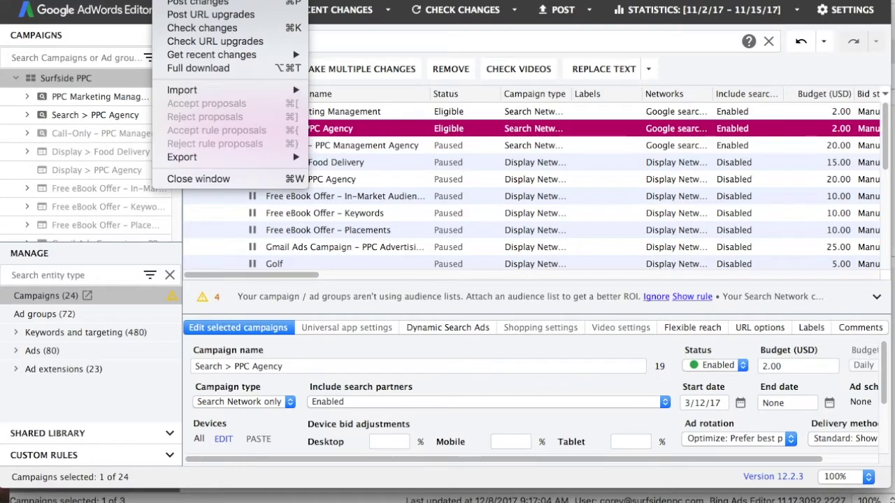
pyautogui.moveTo(248, 156)
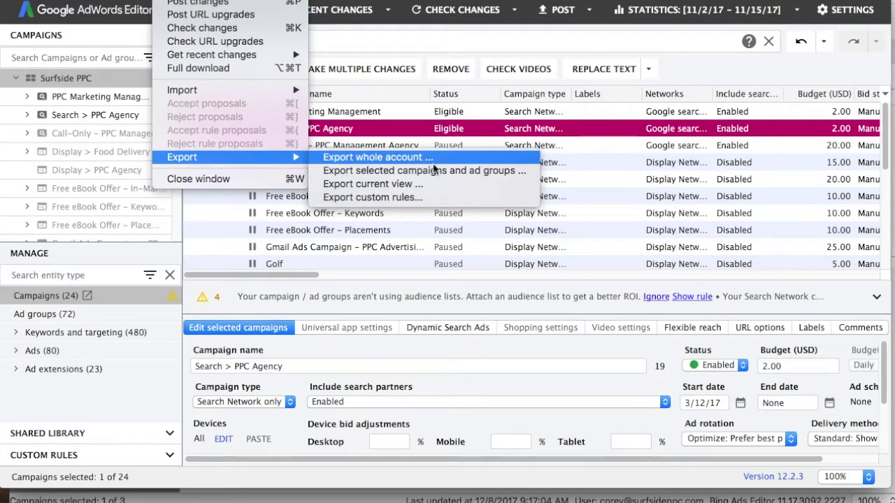
pyautogui.click(482, 171)
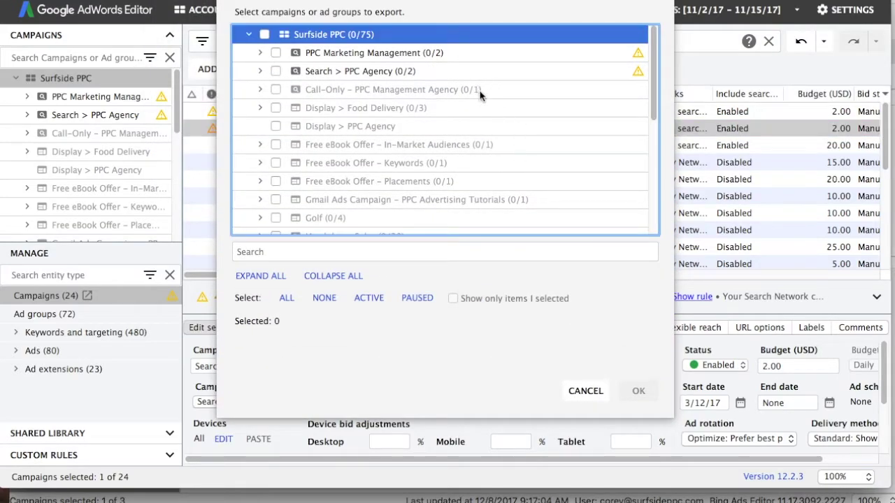
pyautogui.click(276, 71)
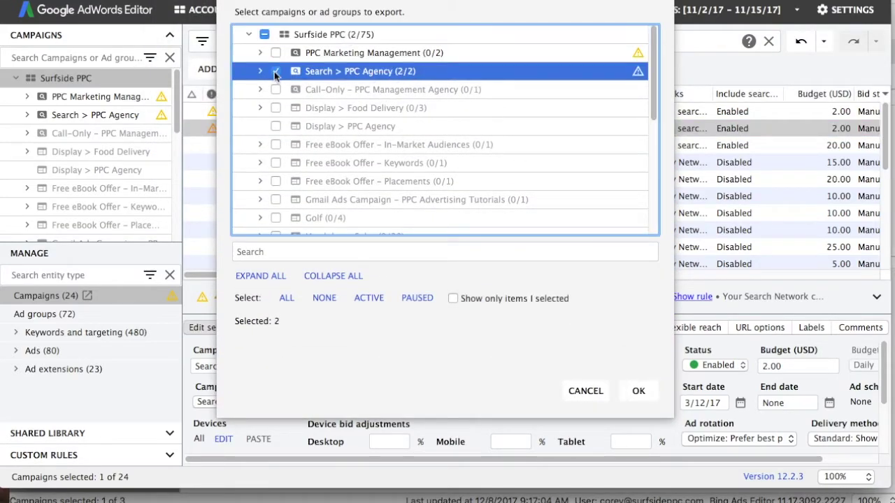
pyautogui.click(638, 391)
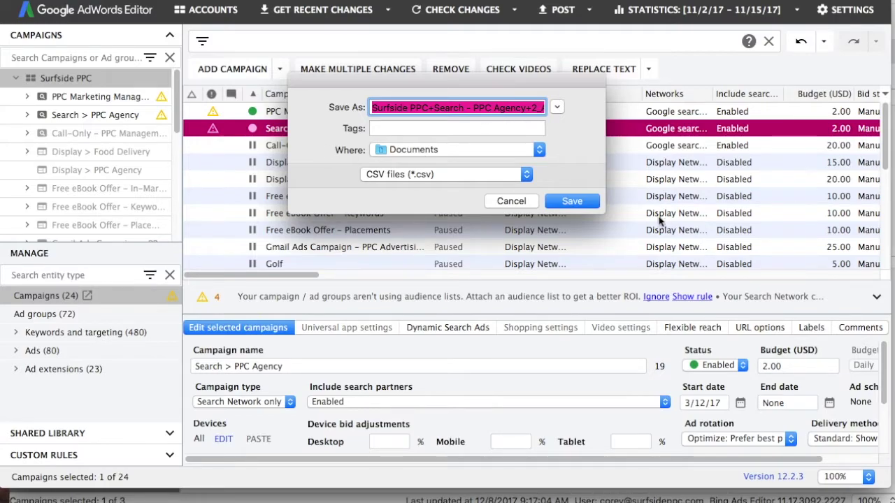
pyautogui.click(572, 202)
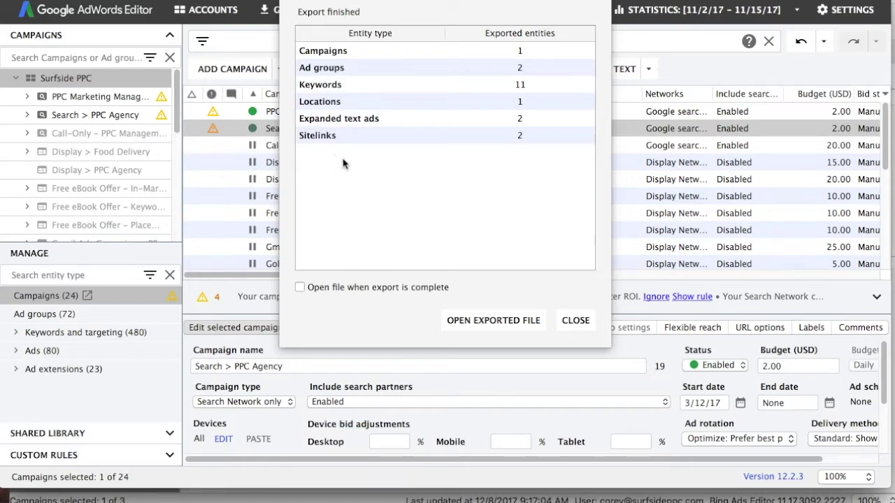
pyautogui.click(576, 320)
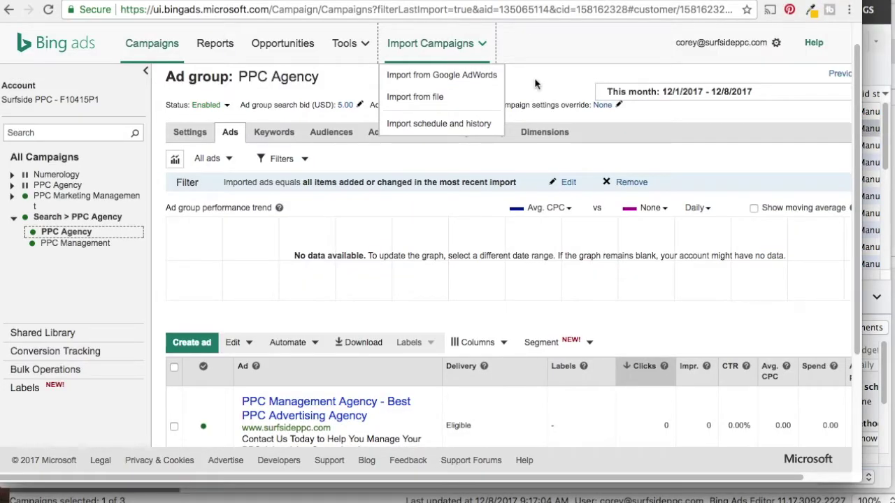
# Close and reopen the Import Campaigns options, then switch to the Bing Ads Editor window
pyautogui.click(540, 88)
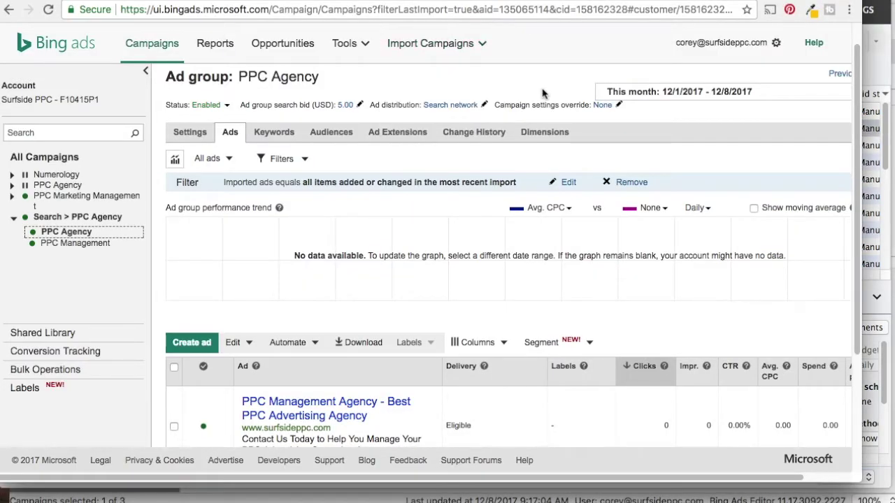
pyautogui.click(469, 48)
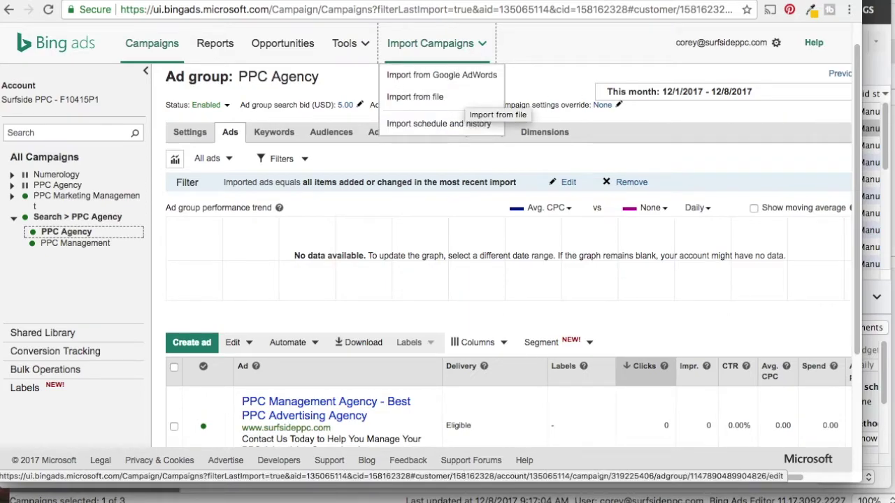
pyautogui.press('super+Tab')
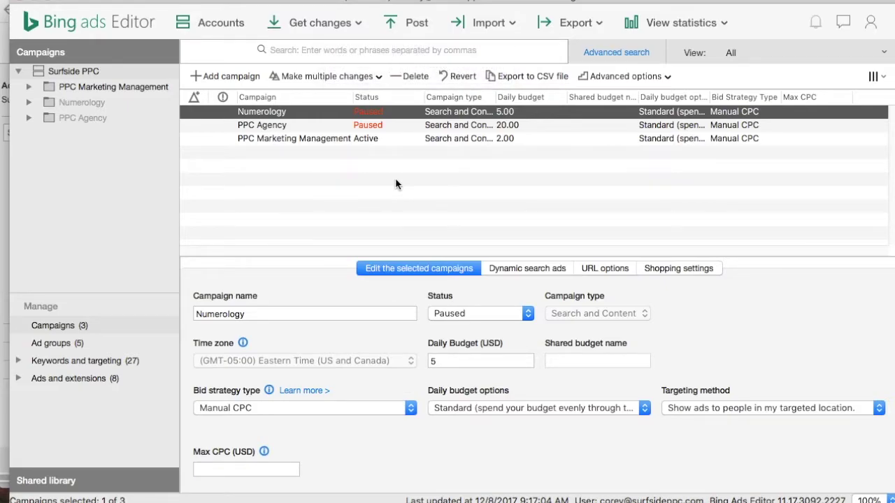
# Import the AdWords CSV file, accepting the default column mapping and import options
pyautogui.click(492, 25)
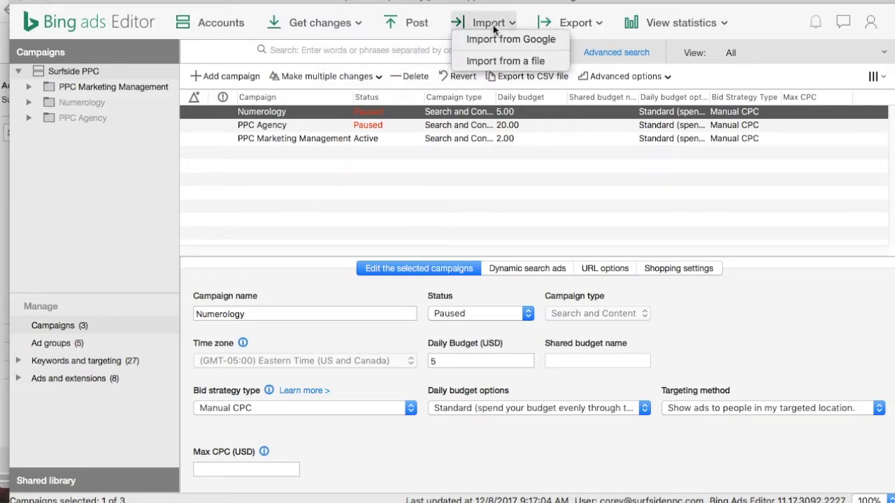
pyautogui.click(504, 62)
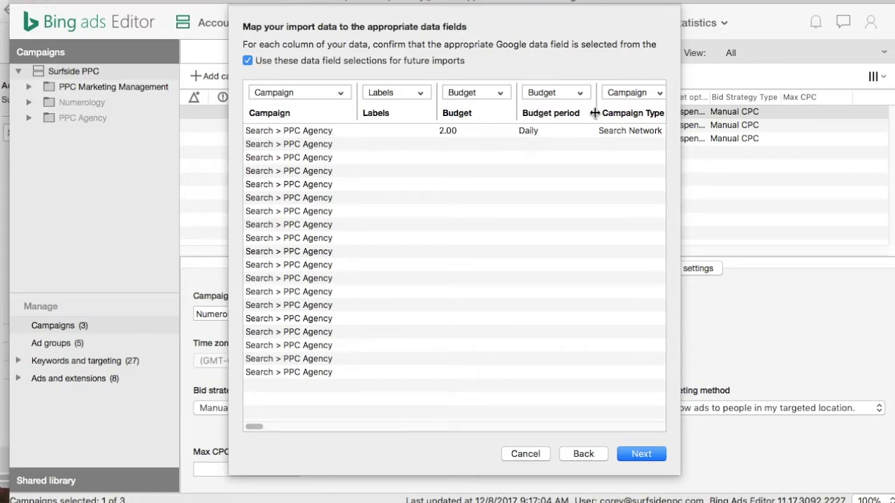
pyautogui.moveTo(256, 427)
pyautogui.mouseDown()
pyautogui.moveTo(403, 429)
pyautogui.moveTo(253, 429)
pyautogui.mouseUp()
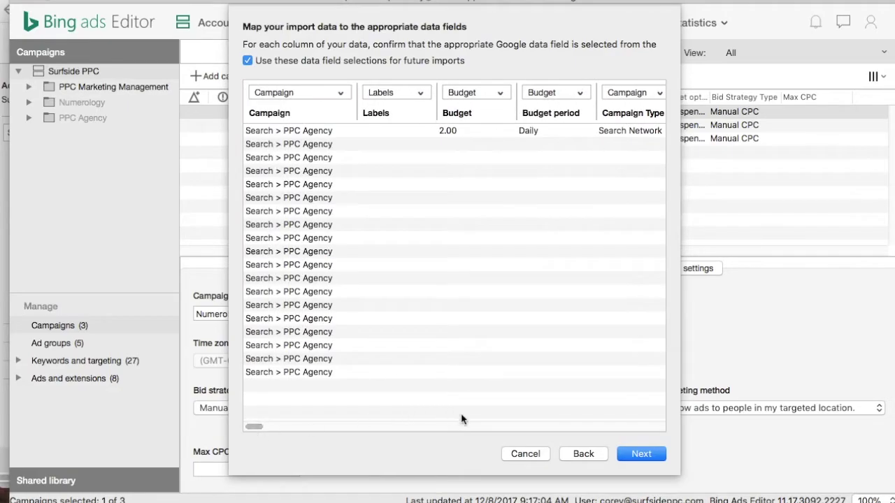
pyautogui.click(648, 453)
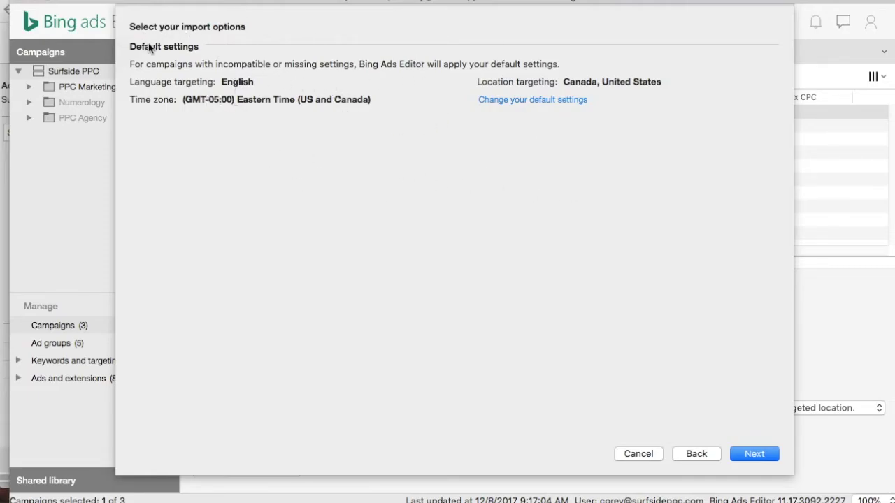
pyautogui.click(755, 456)
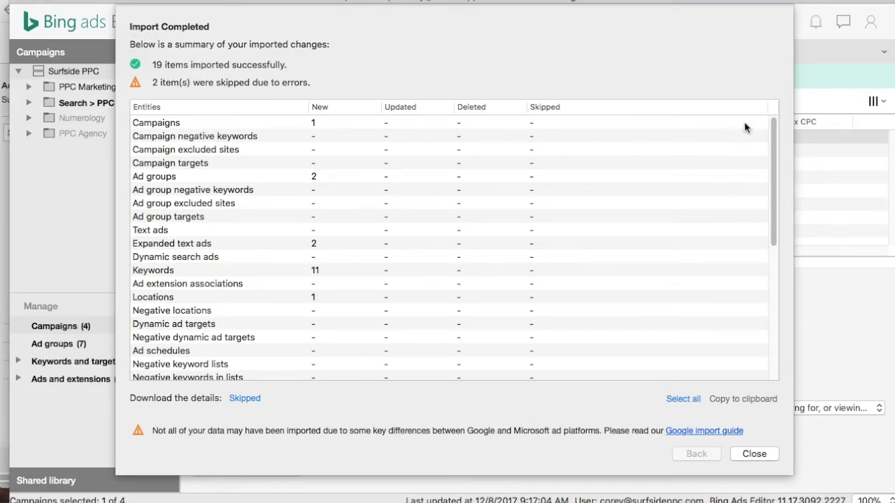
# Review the import summary: 19 items imported, 2 sitelink extensions skipped
pyautogui.moveTo(744, 134); pyautogui.dragTo(748, 123)
pyautogui.scroll(-1, 771, 161)
pyautogui.moveTo(774, 188); pyautogui.dragTo(782, 315)
pyautogui.click(603, 273)
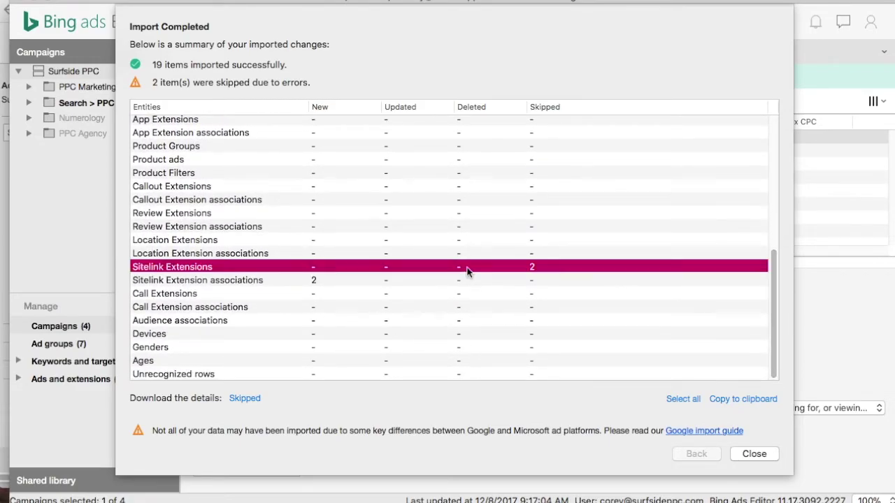
pyautogui.click(533, 271)
pyautogui.click(554, 171)
pyautogui.click(753, 455)
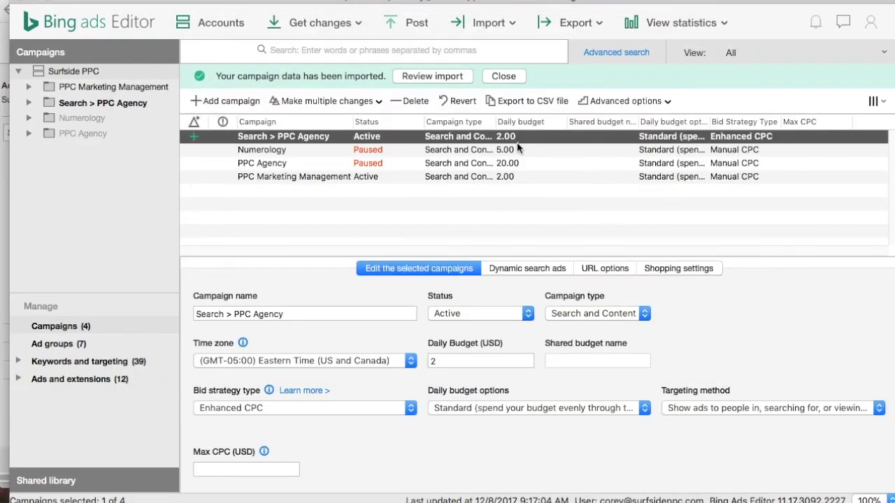
# Check the PPC Agency ad group's five imported keywords, then close the web Import menu
pyautogui.click(29, 103)
pyautogui.click(80, 120)
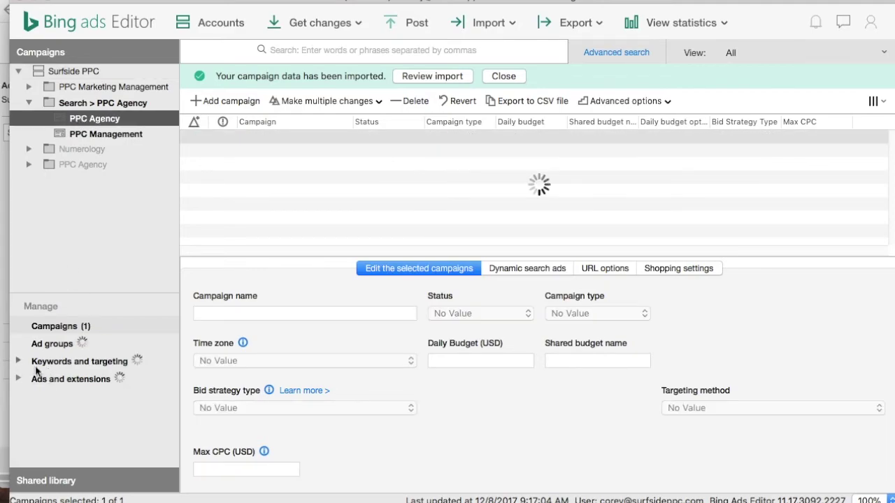
pyautogui.click(47, 365)
pyautogui.click(50, 380)
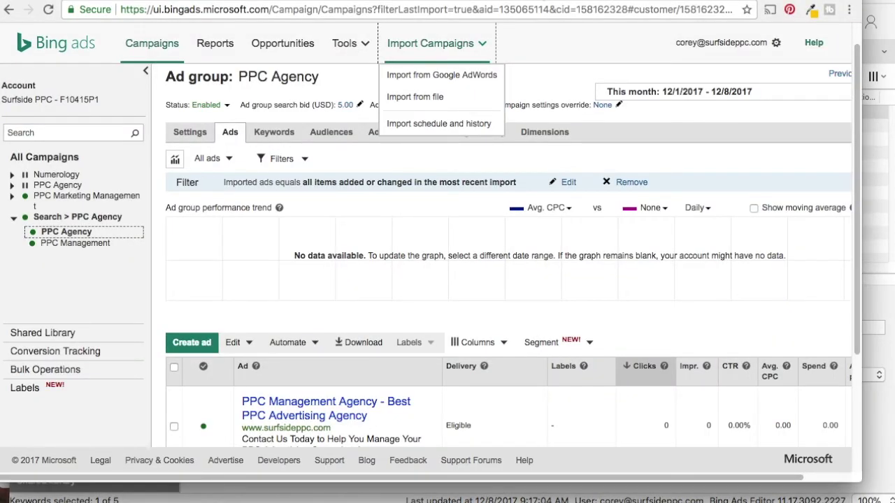
pyautogui.click(550, 84)
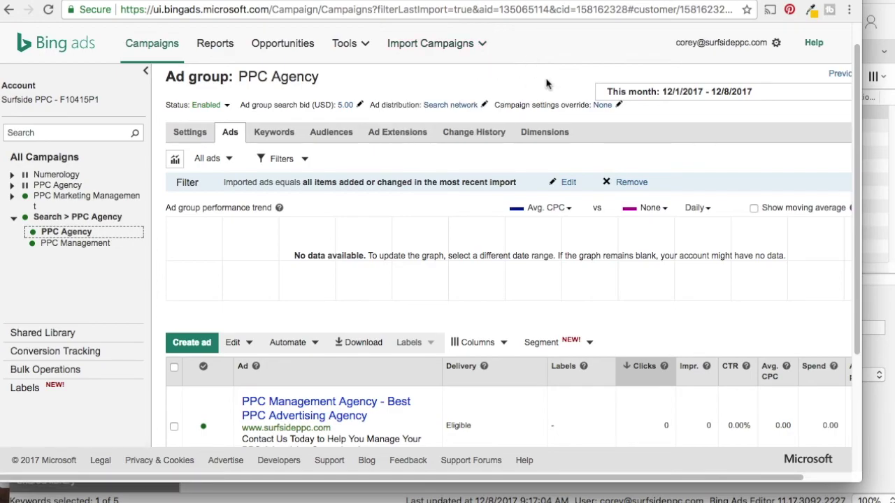